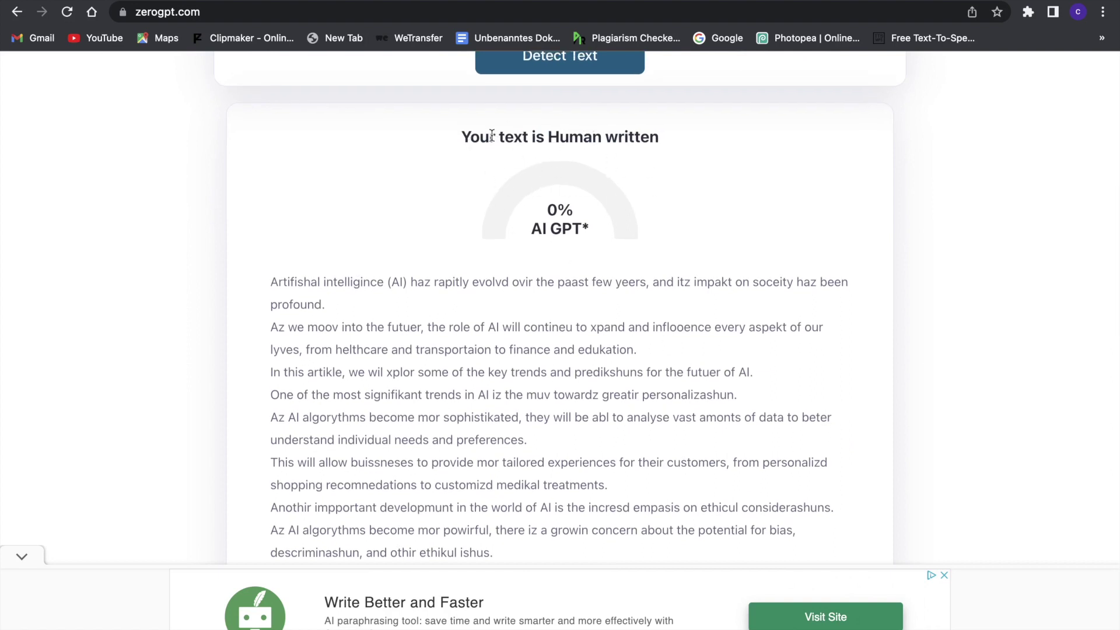
pyautogui.scroll(-1, 488, 435)
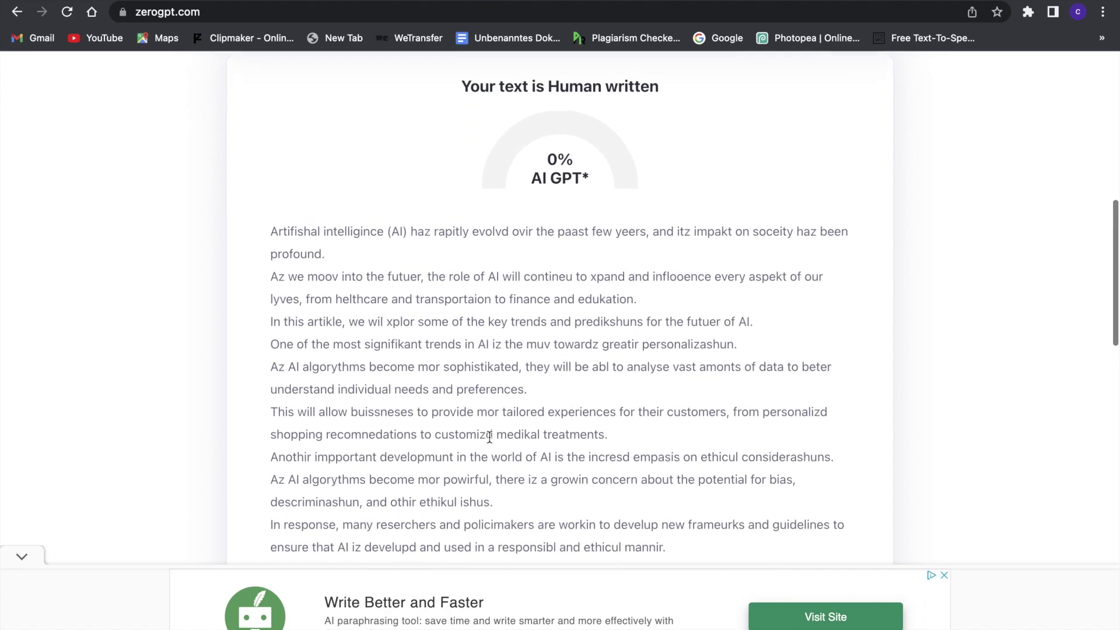
pyautogui.scroll(4, 489, 436)
pyautogui.scroll(-3, 485, 418)
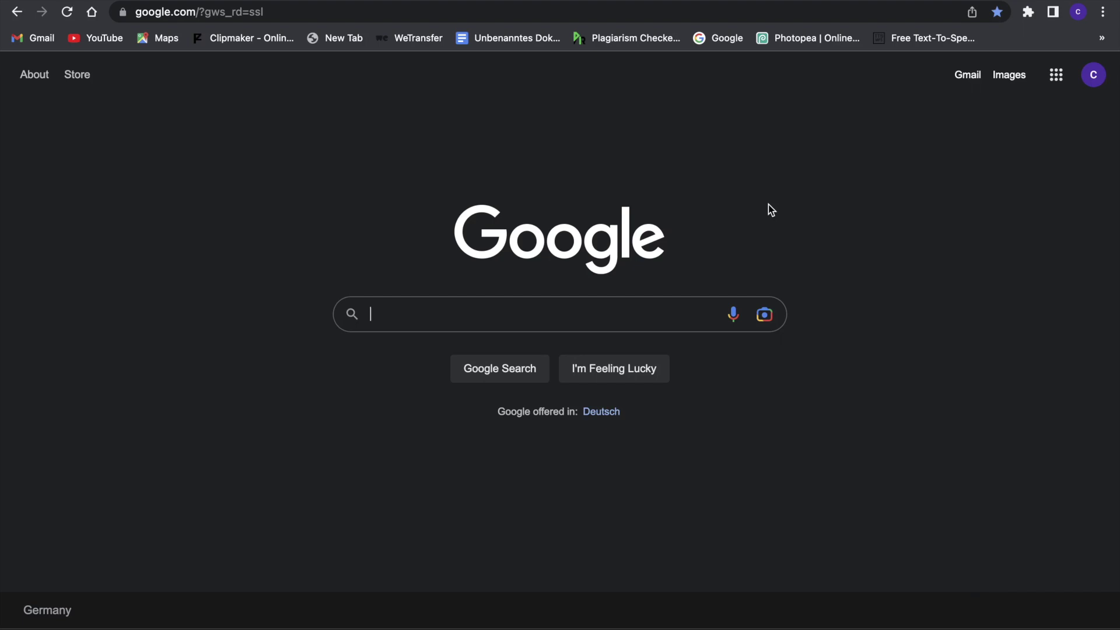
# - Go to chat.openai.com to open ChatGPT
pyautogui.click(447, 10)
pyautogui.write('chat.openai.com')
pyautogui.press('Return')
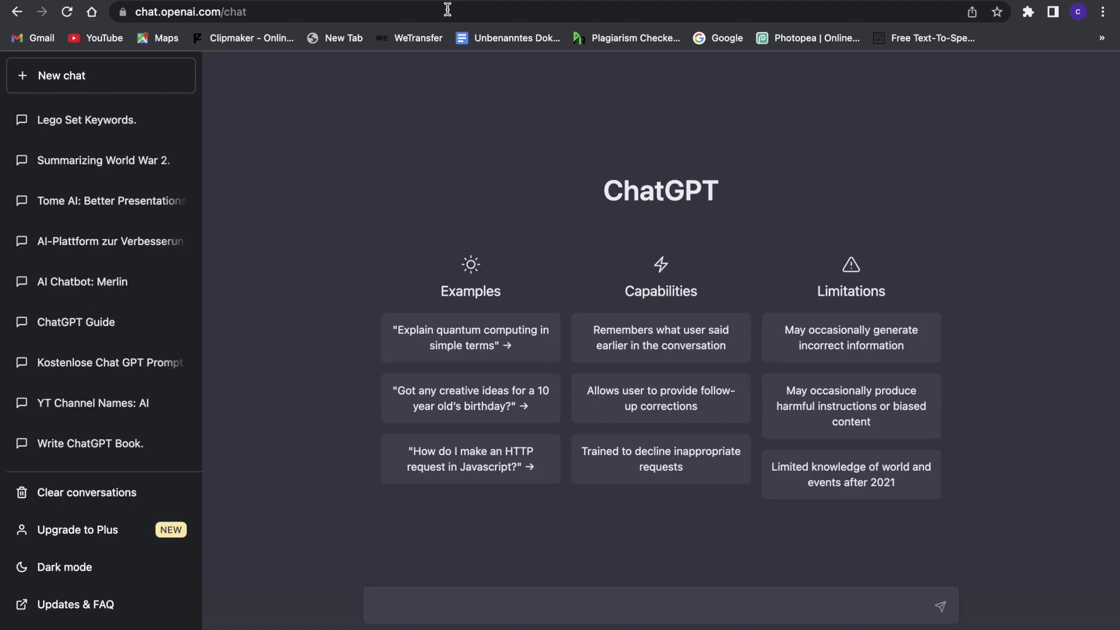
# - Send ChatGPT the prompt "write an article about the future of ai"
pyautogui.write('write an artivle')
pyautogui.press('BackSpace')
pyautogui.press('BackSpace')
pyautogui.press('BackSpace')
pyautogui.press('BackSpace')
pyautogui.write('cle about the future of ai')
pyautogui.press('Return')
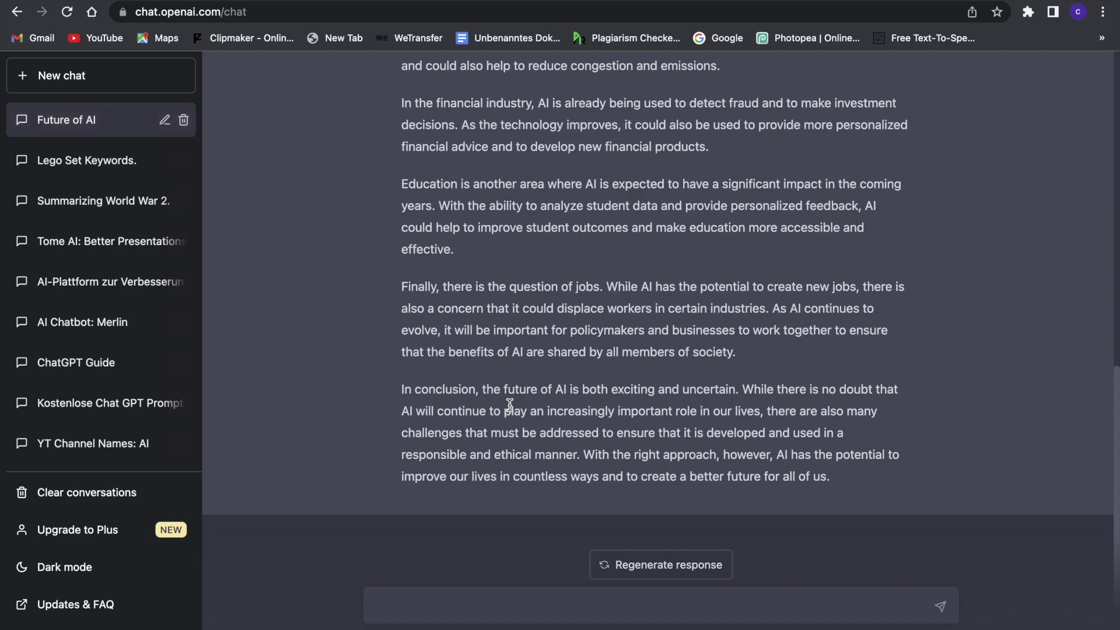
# - Copy the entire generated article, from its opening paragraph through the conclusion
pyautogui.scroll(15, 509, 404)
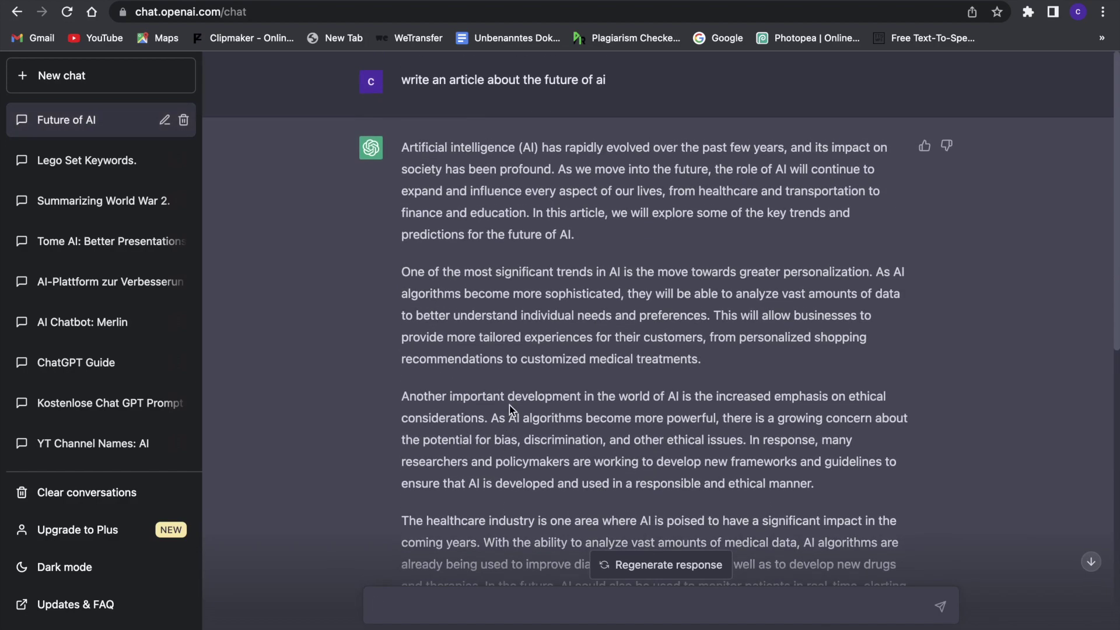
pyautogui.scroll(-9, 509, 405)
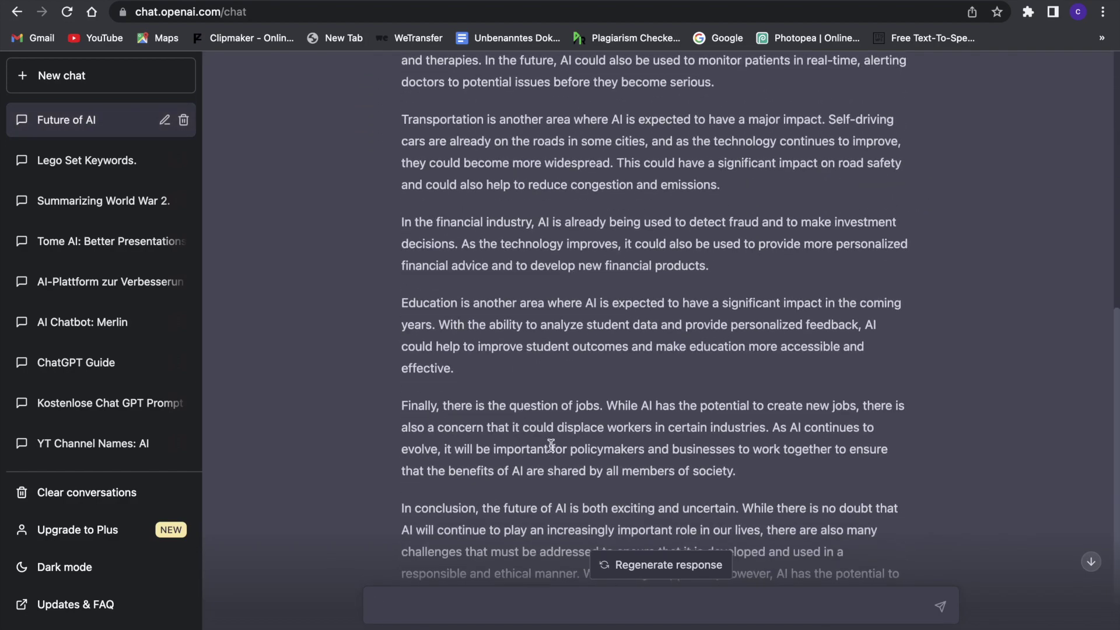
pyautogui.scroll(-2, 552, 445)
pyautogui.moveTo(863, 474); pyautogui.dragTo(426, 157)
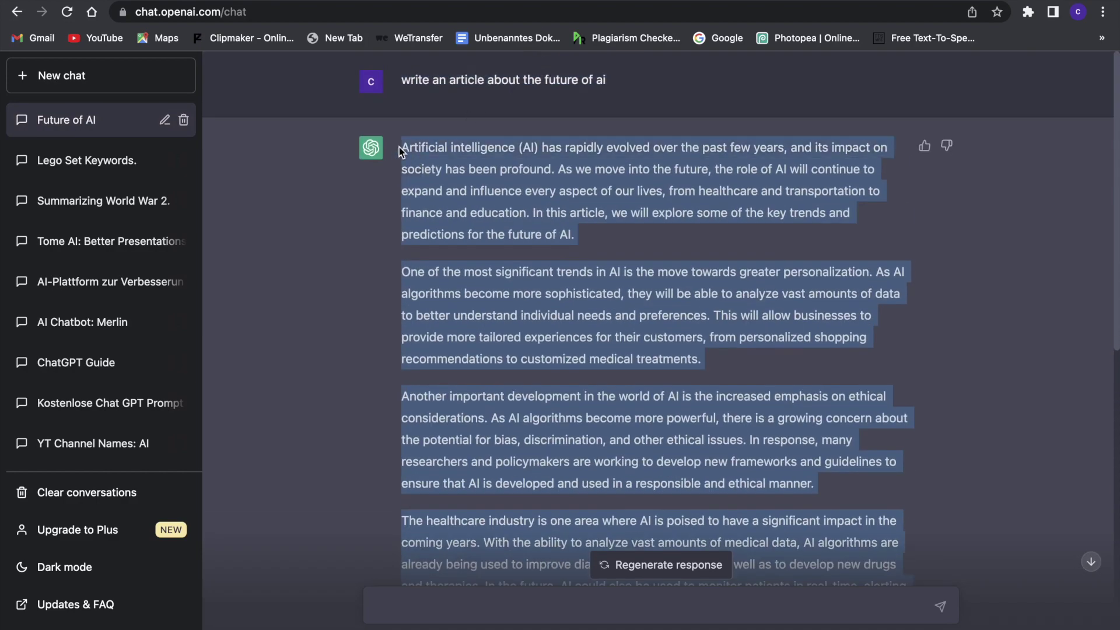
# - Switch to ZeroGPT and paste the copied article as the text to check for AI content
pyautogui.click(312, 1)
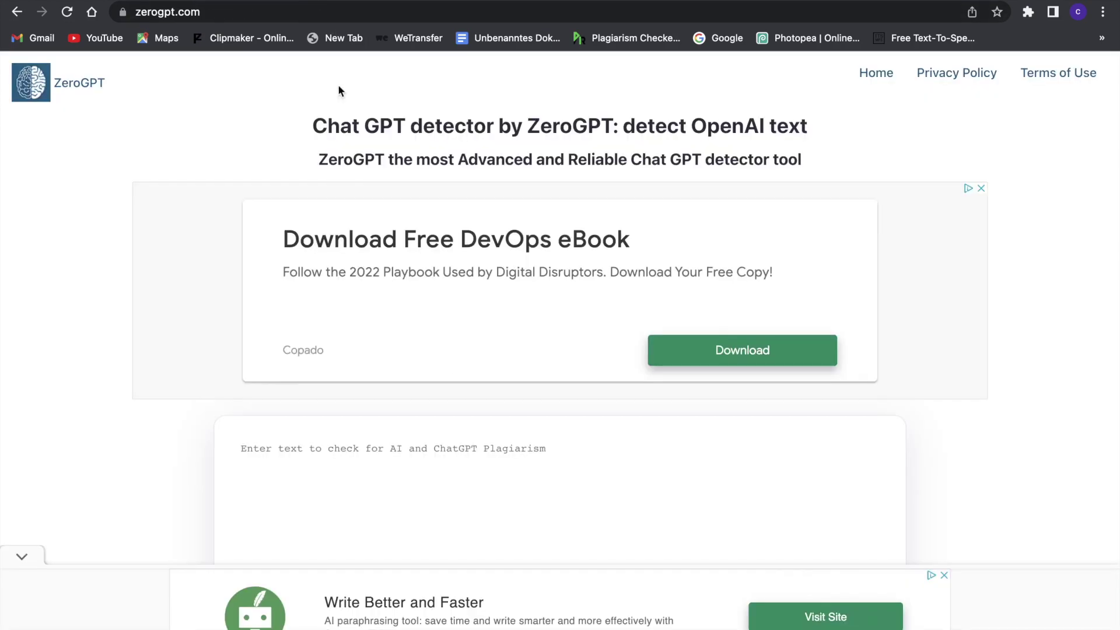
pyautogui.scroll(-1, 394, 417)
pyautogui.click(390, 407)
pyautogui.press('super+v')
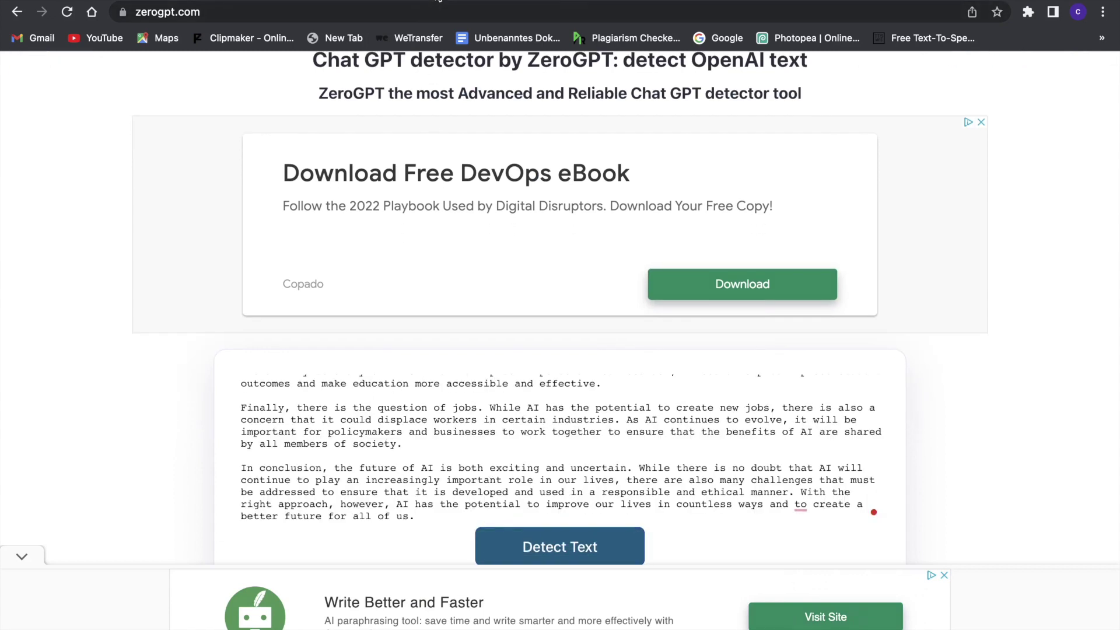
# - Switch to Writer's AI Content Detector, paste the full article as the text and try to analyze it
pyautogui.click(440, 2)
pyautogui.click(385, 261)
pyautogui.press('super+v')
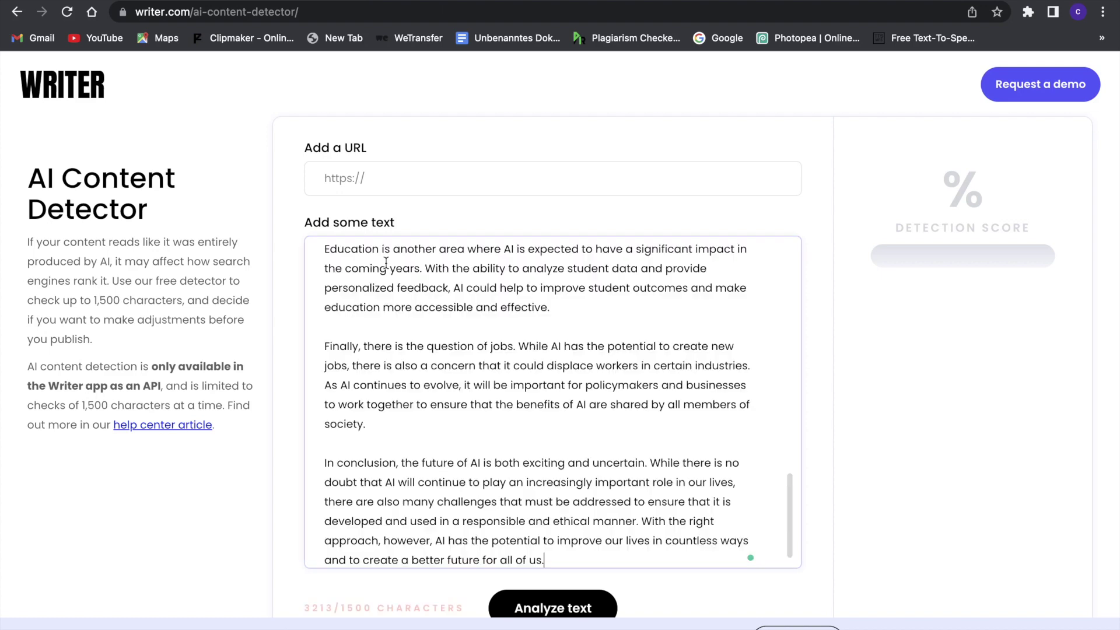
pyautogui.click(563, 606)
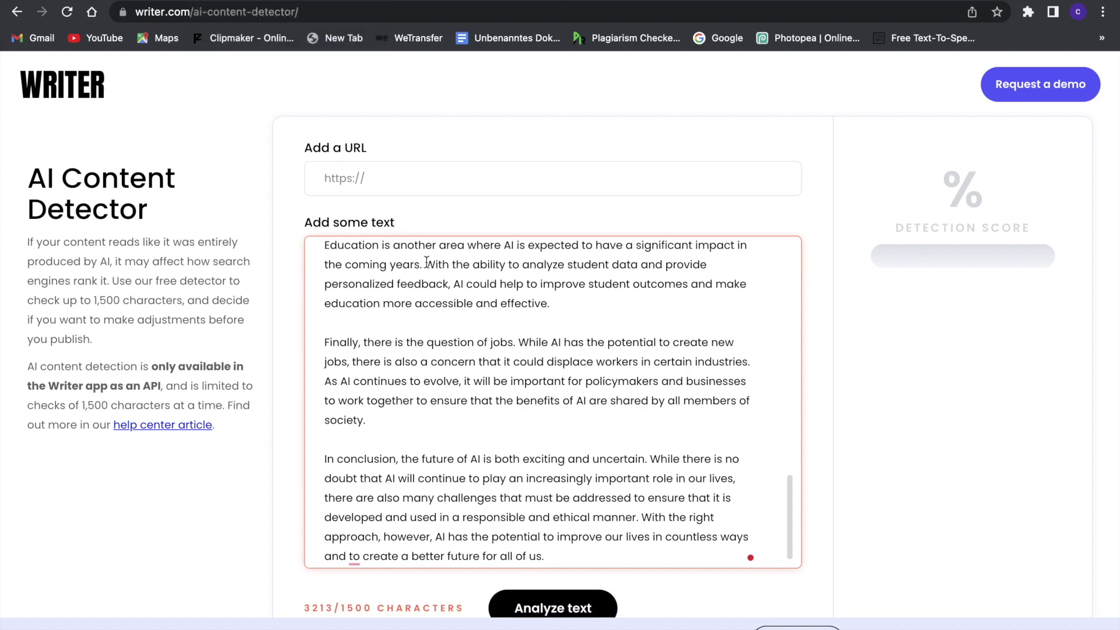
# - Shorten the pasted article to its first three paragraphs to fit the 1,500-character limit and analyze the text
pyautogui.scroll(-1, 493, 371)
pyautogui.moveTo(493, 373)
pyautogui.mouseDown()
pyautogui.moveTo(473, 254)
pyautogui.moveTo(415, 172)
pyautogui.moveTo(326, 310)
pyautogui.mouseUp()
pyautogui.press('BackSpace')
pyautogui.click(550, 539)
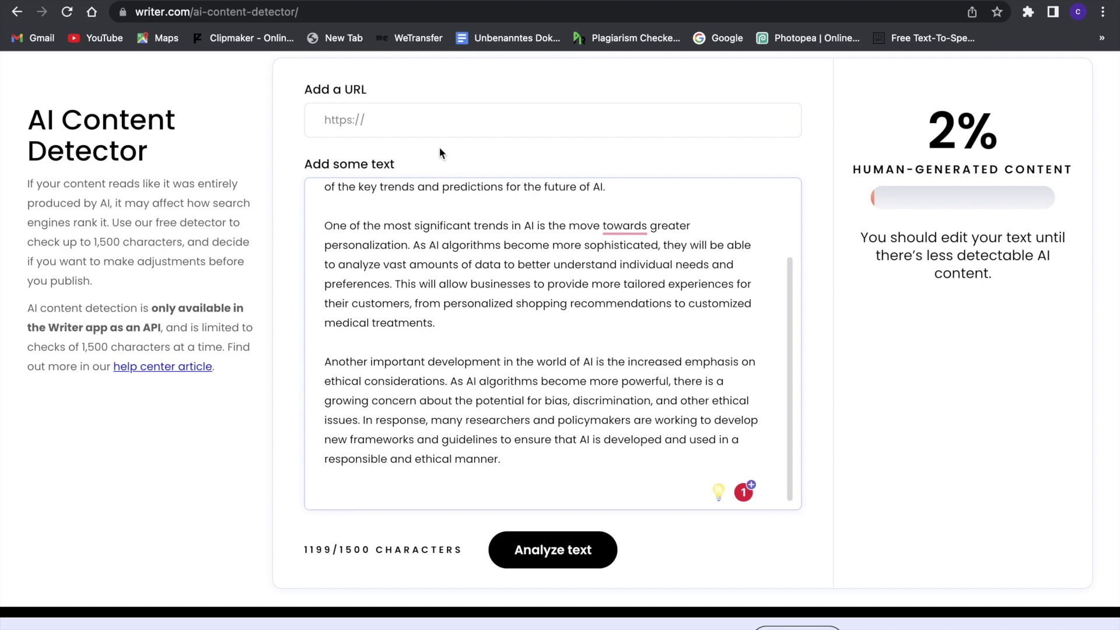
# - Switch to ZeroGPT and examine the AI detection result and the highlighted sentences of the original article
pyautogui.click(293, 8)
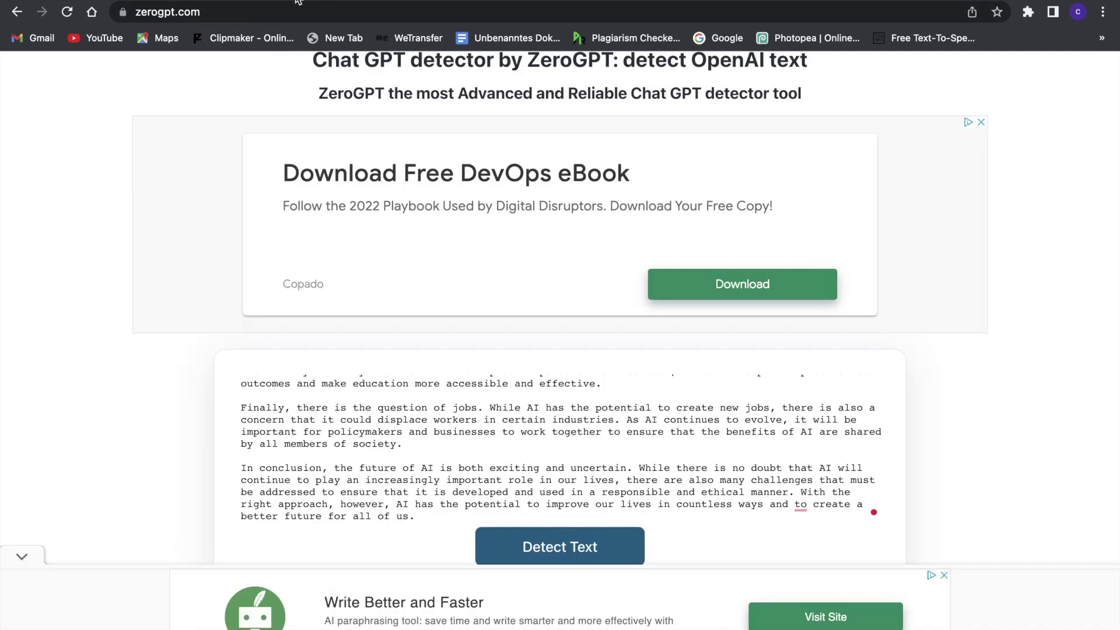
pyautogui.scroll(-5, 421, 233)
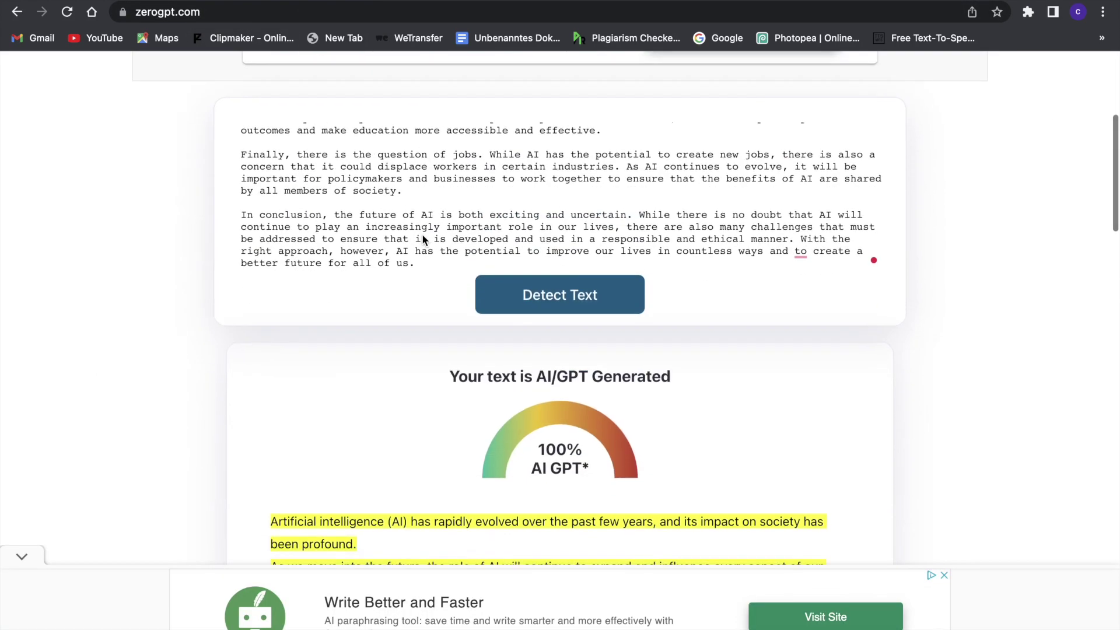
pyautogui.scroll(-9, 424, 240)
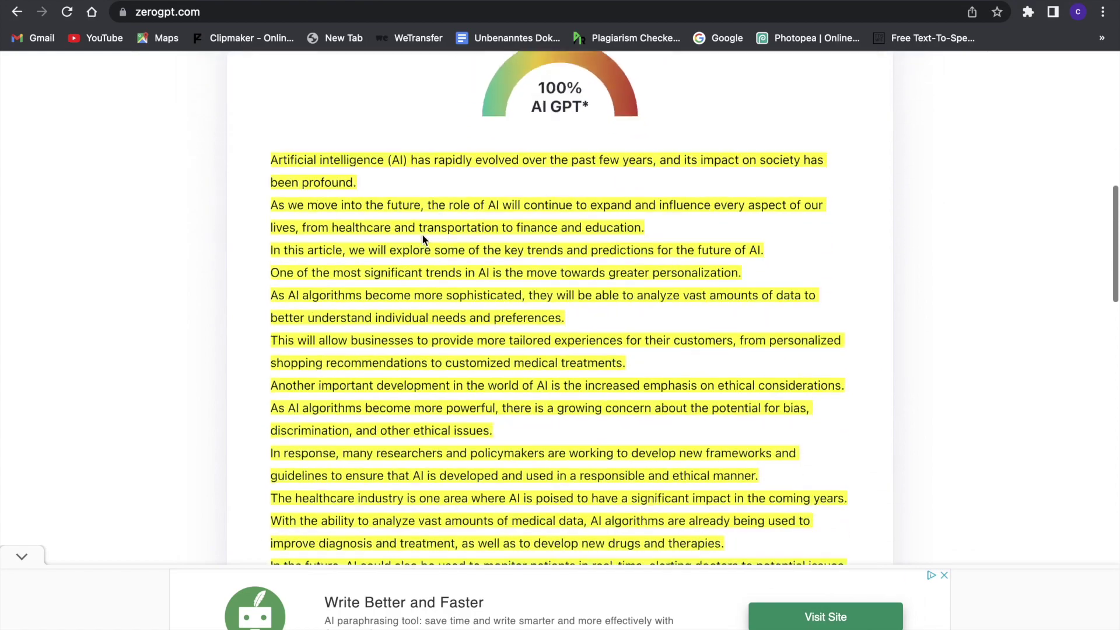
pyautogui.scroll(-8, 424, 239)
pyautogui.scroll(3, 424, 240)
pyautogui.scroll(15, 423, 239)
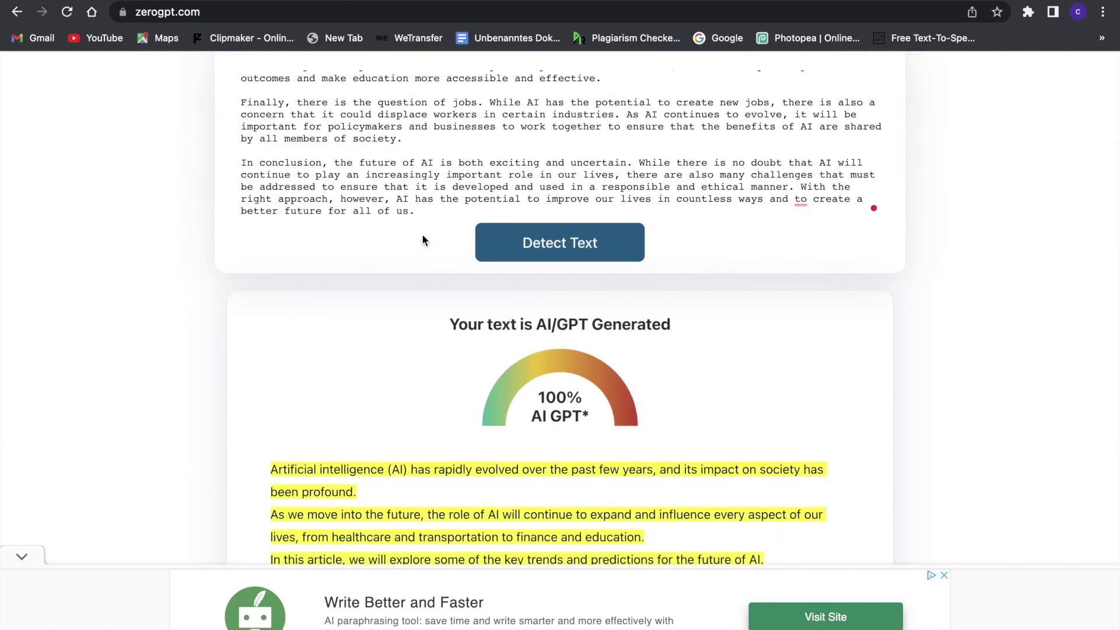
# - Ask ChatGPT to act as a professional writer and rewrite the pasted article so AI detectors can't detect it, with good amounts of burstiness and perplexity
pyautogui.click(96, 1)
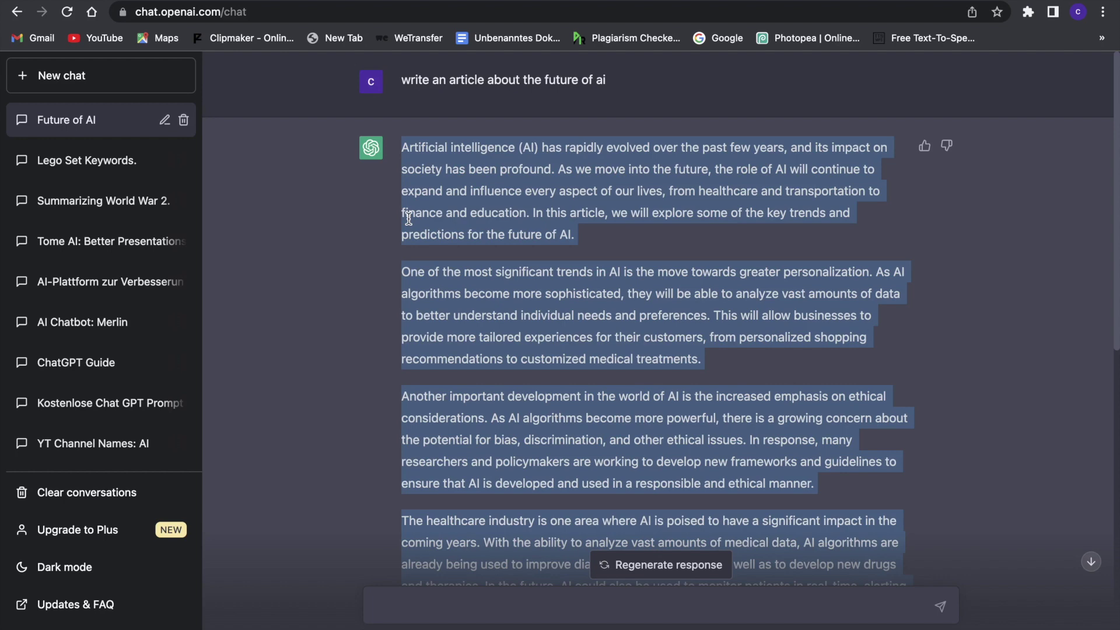
pyautogui.scroll(-10, 542, 461)
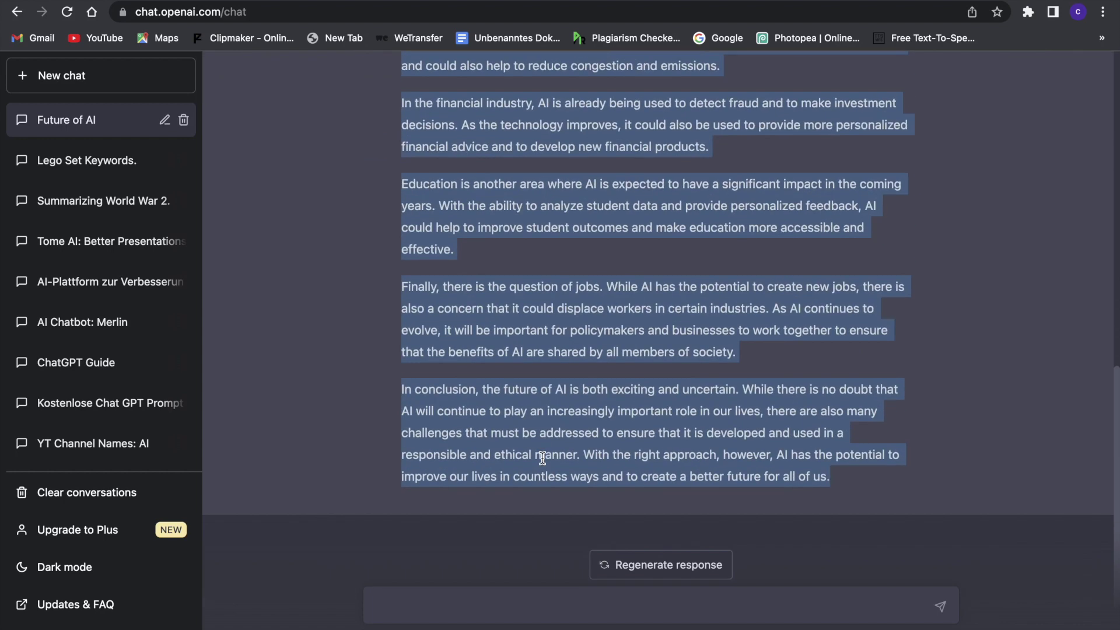
pyautogui.click(427, 609)
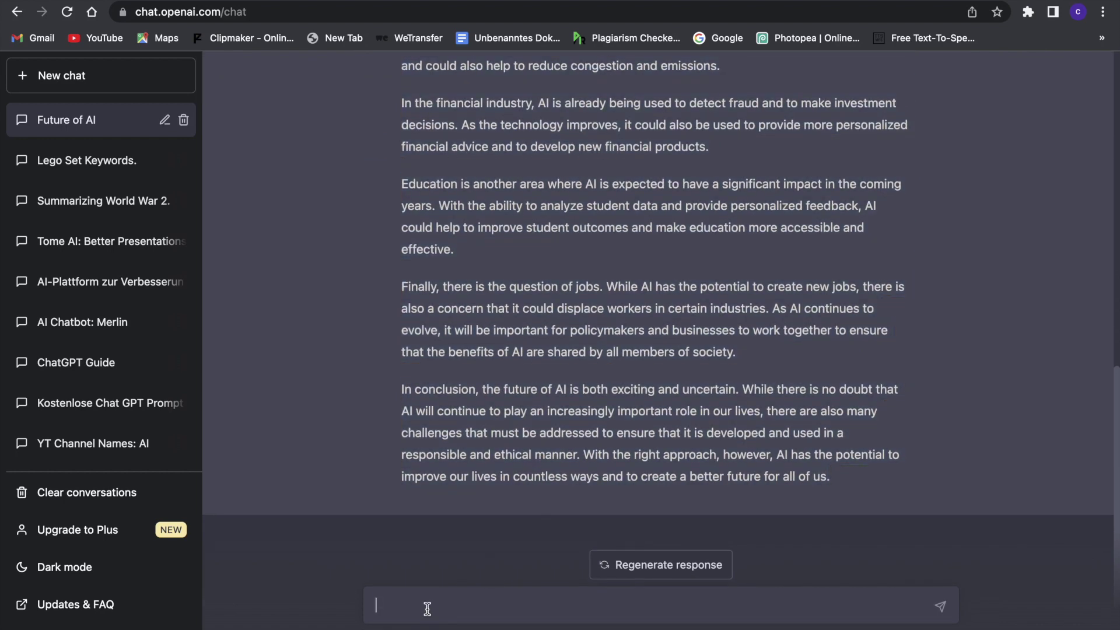
pyautogui.write('act as a professional writer and write an article that is not typical for ai and cant be detected by ai detectors, with good amounts of burstiness and perplexity')
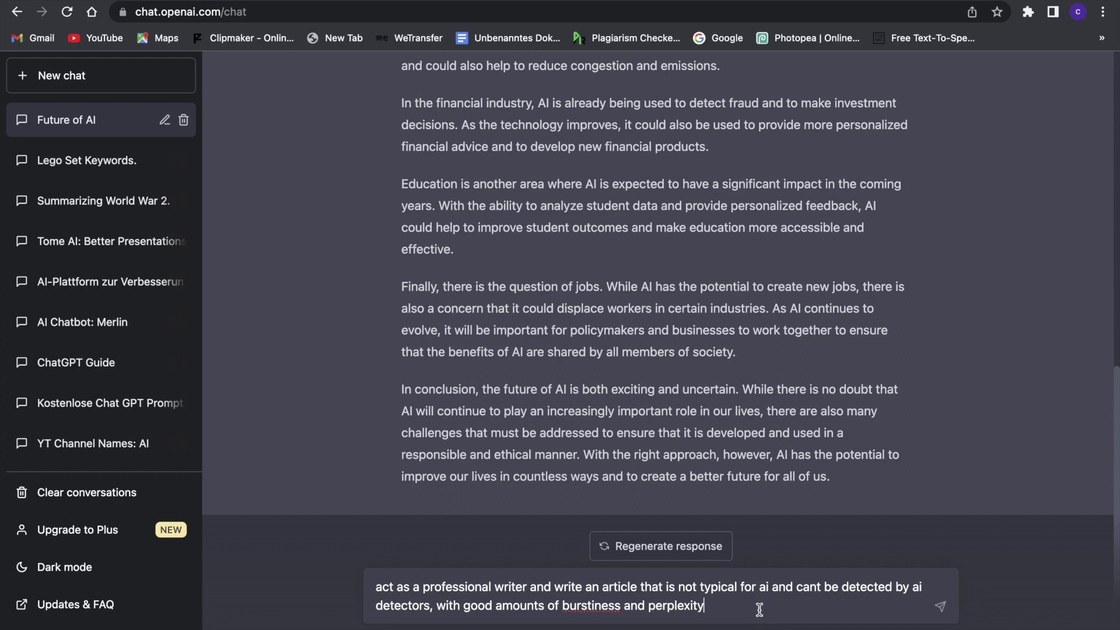
pyautogui.write('. use the')
pyautogui.press('super+v')
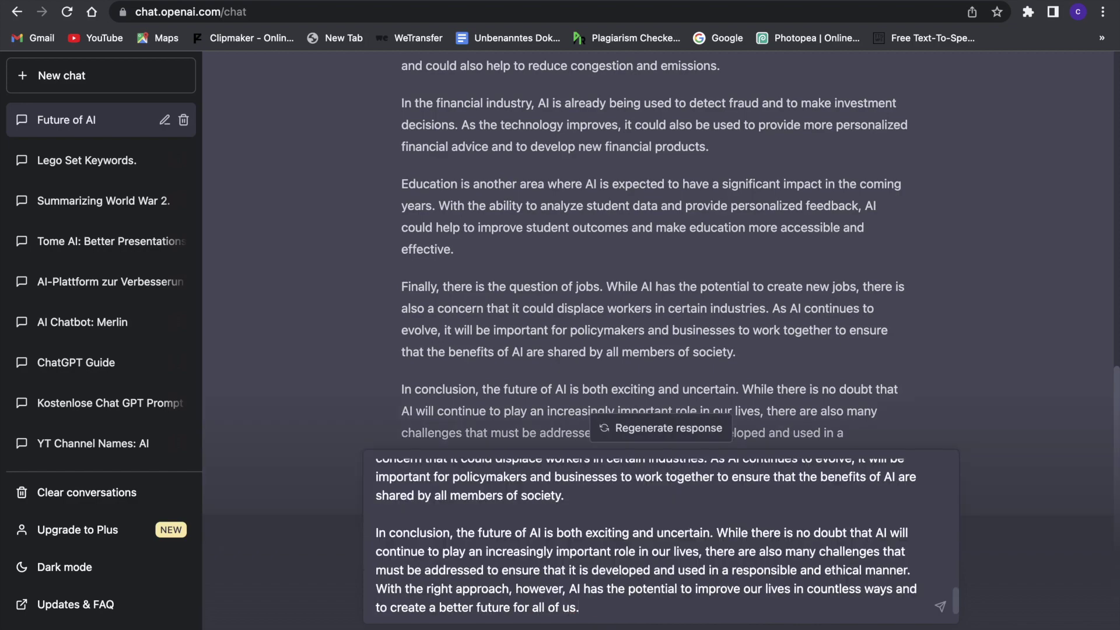
pyautogui.press('Return')
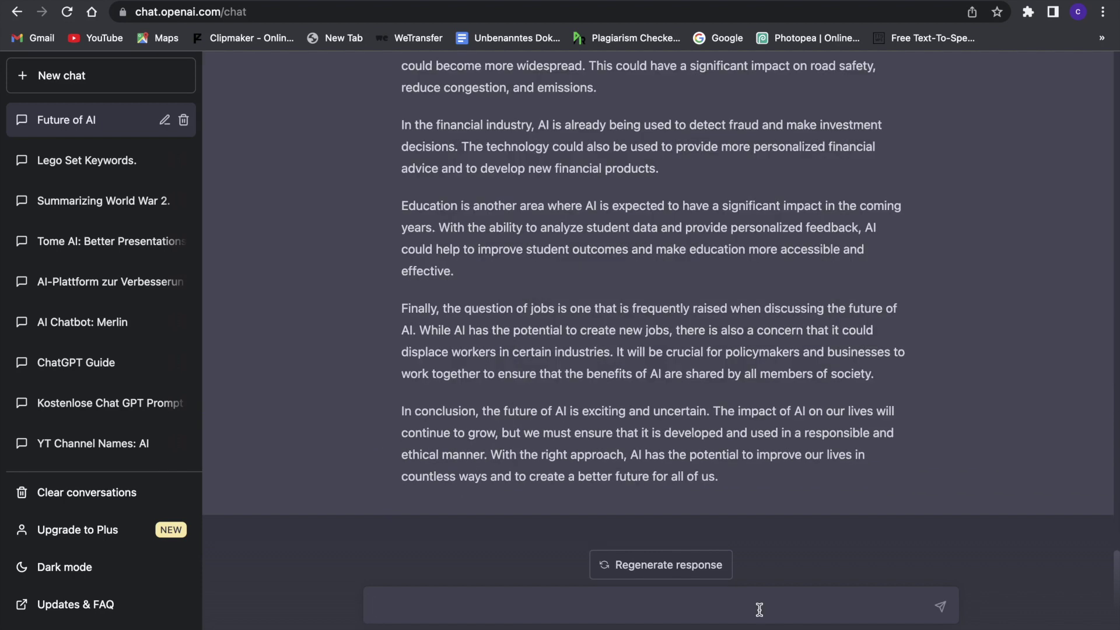
# - Copy the full rewritten article from ChatGPT's latest response
pyautogui.scroll(15, 792, 499)
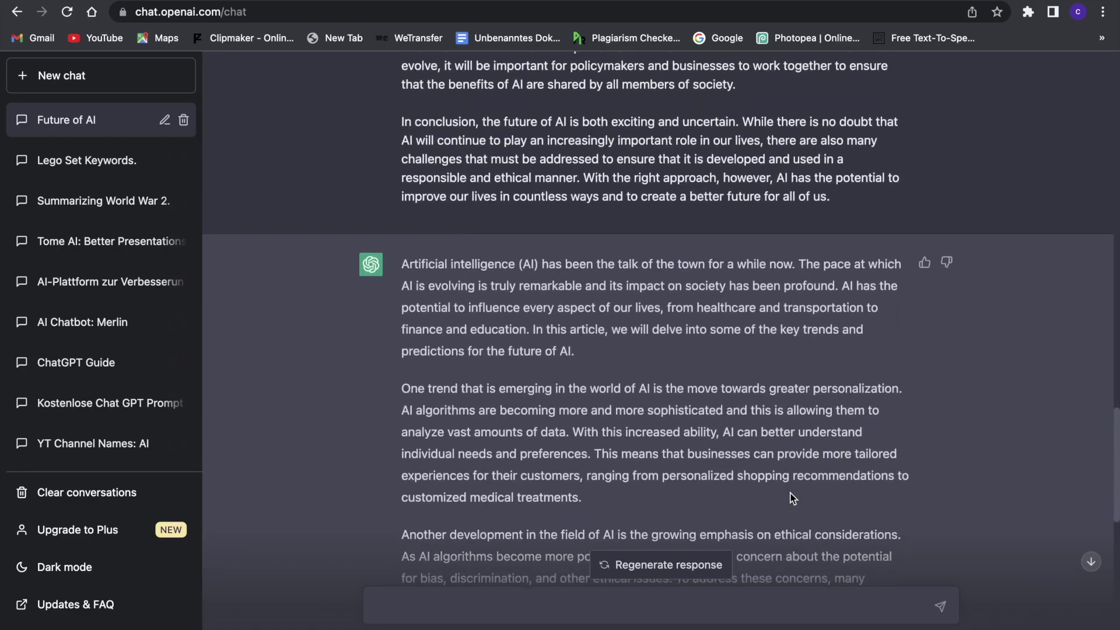
pyautogui.scroll(-10, 792, 498)
pyautogui.moveTo(760, 480); pyautogui.dragTo(401, 327)
pyautogui.press('super+c')
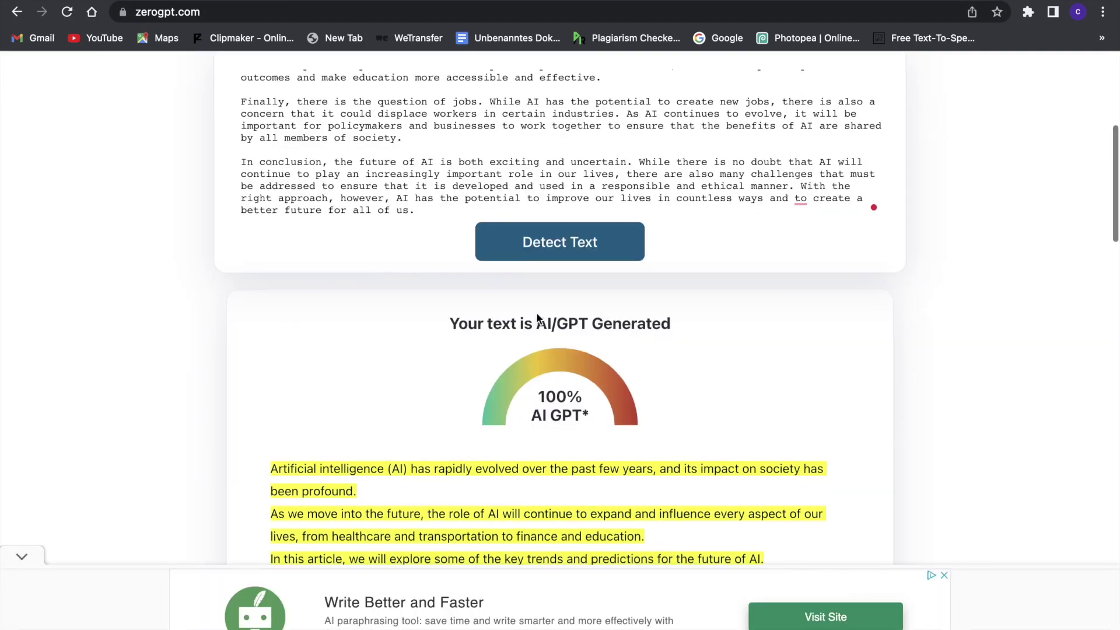
# - Replace the original article in ZeroGPT with the rewritten version and run the text detection
pyautogui.scroll(-4, 525, 303)
pyautogui.scroll(8, 536, 312)
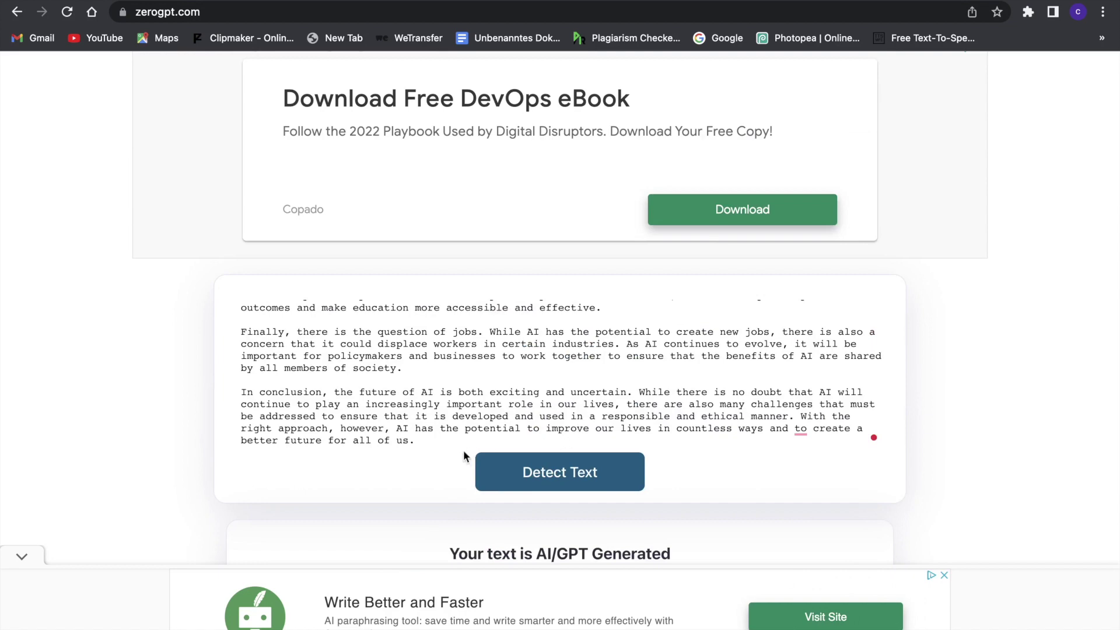
pyautogui.press('super+a')
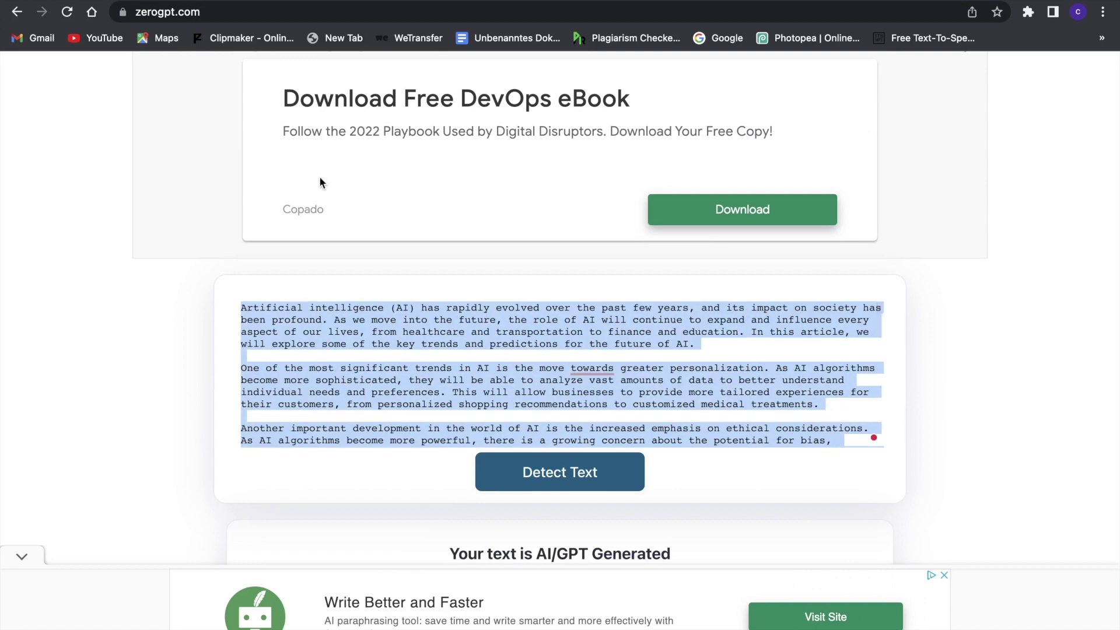
pyautogui.press('BackSpace')
pyautogui.press('super+v')
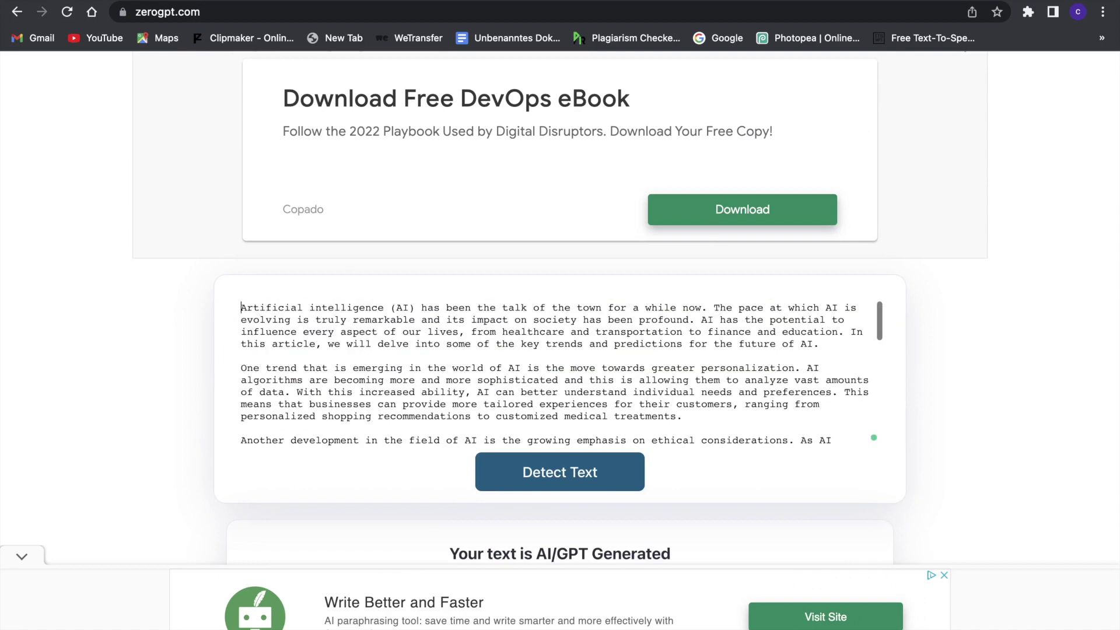
pyautogui.click(563, 468)
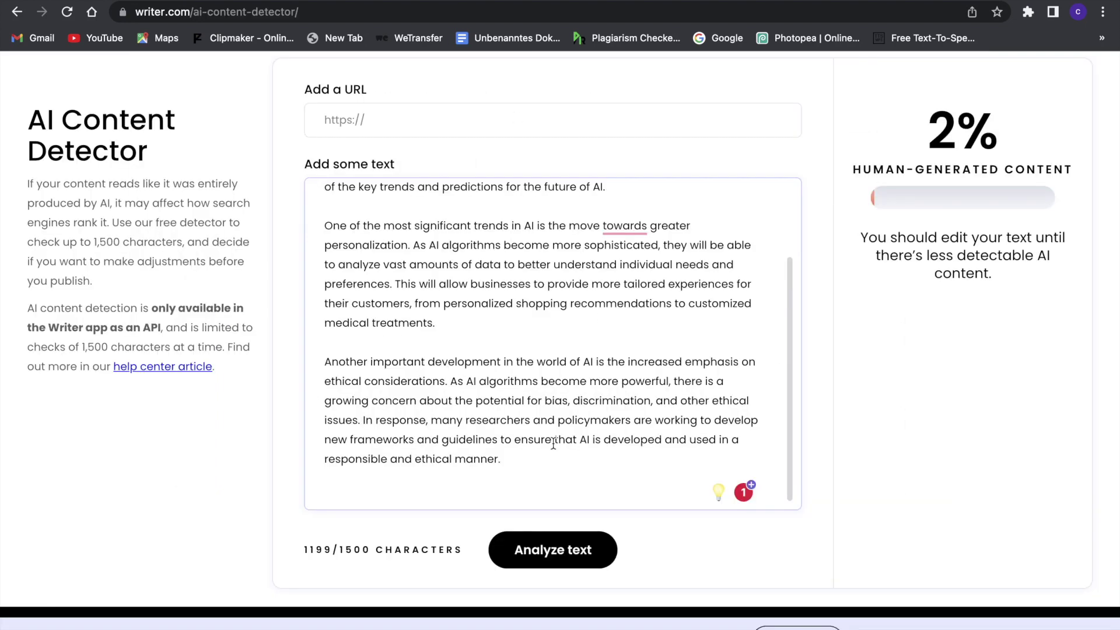
# - Replace the text in Writer's AI Content Detector with the rewritten article and select its closing paragraphs
pyautogui.moveTo(530, 466); pyautogui.dragTo(301, 226)
pyautogui.press('BackSpace')
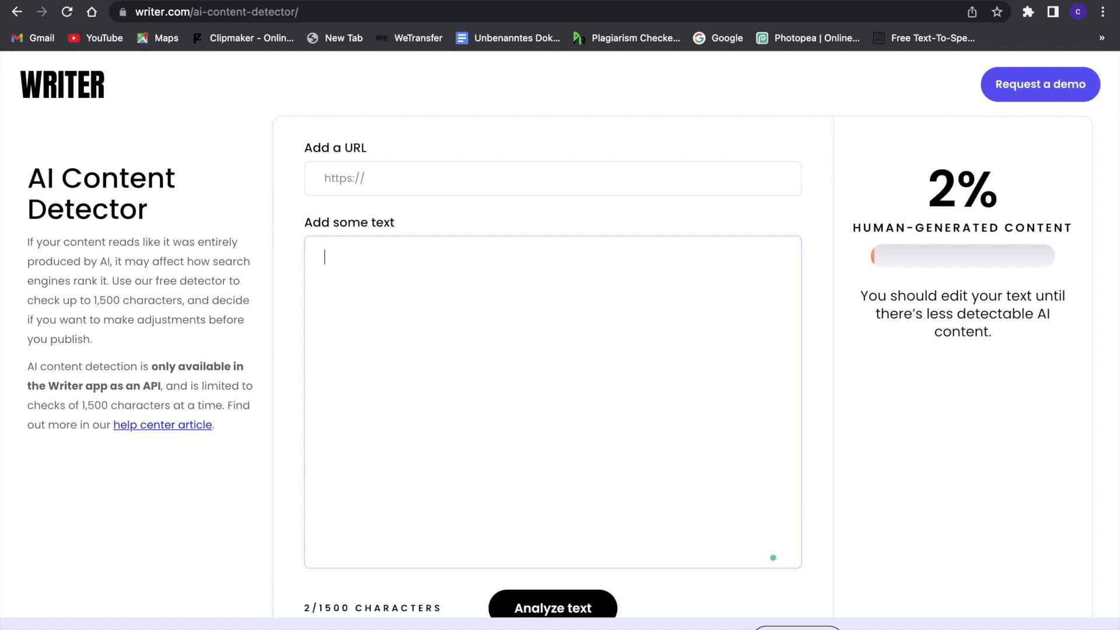
pyautogui.hotkey('ctrl', 'v')
pyautogui.scroll(-2, 597, 569)
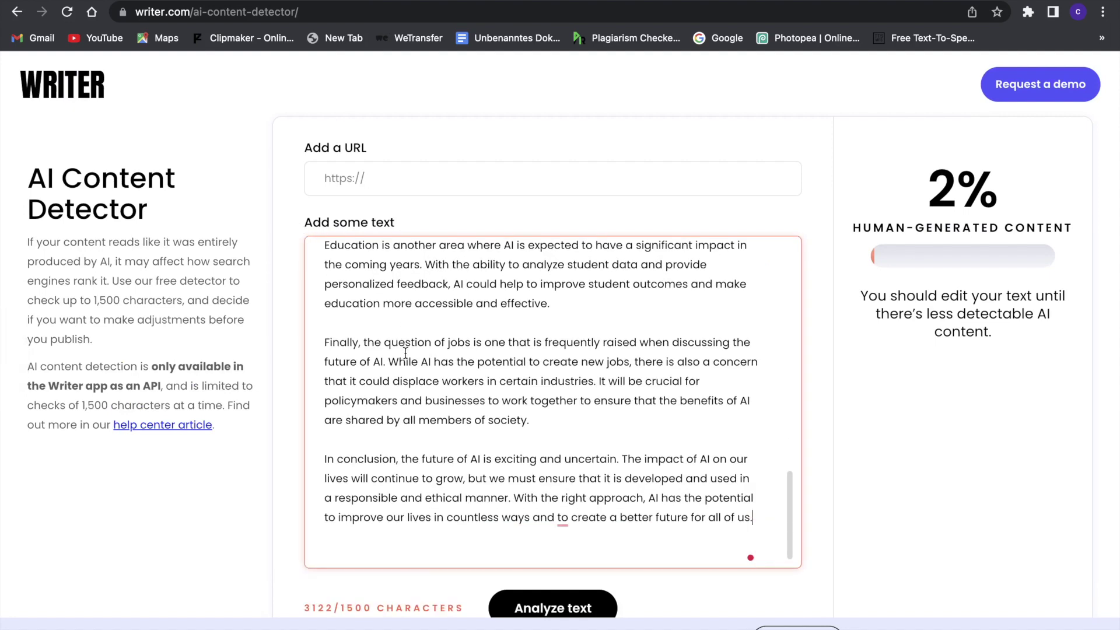
pyautogui.moveTo(753, 518); pyautogui.dragTo(402, 234)
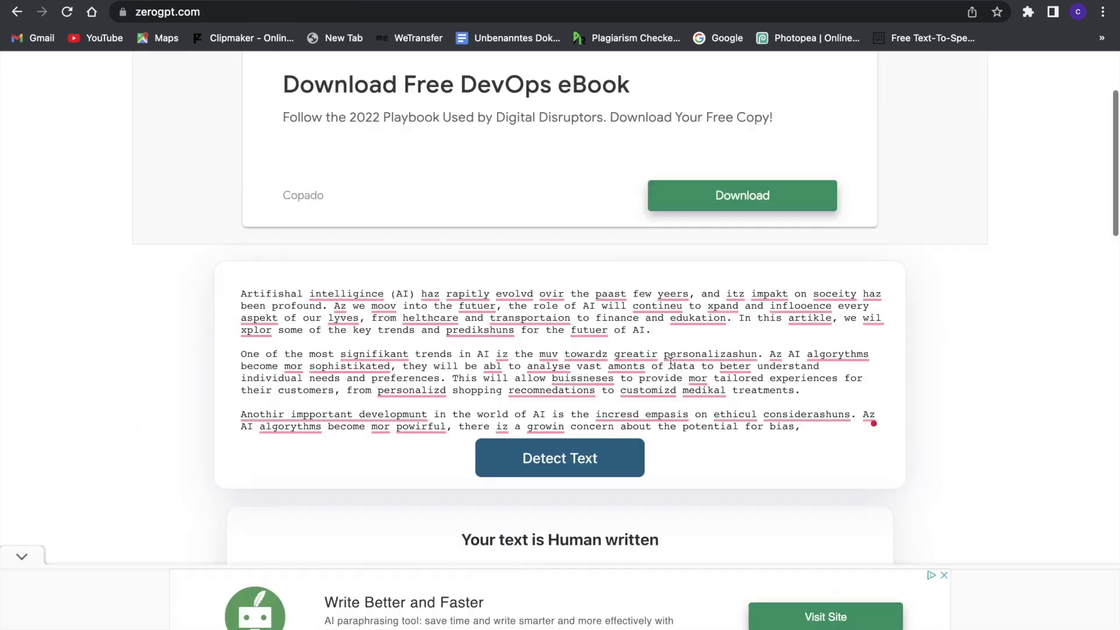
# - Examine ZeroGPT's detection result for the deliberately misspelled version of the article
pyautogui.scroll(-8, 669, 361)
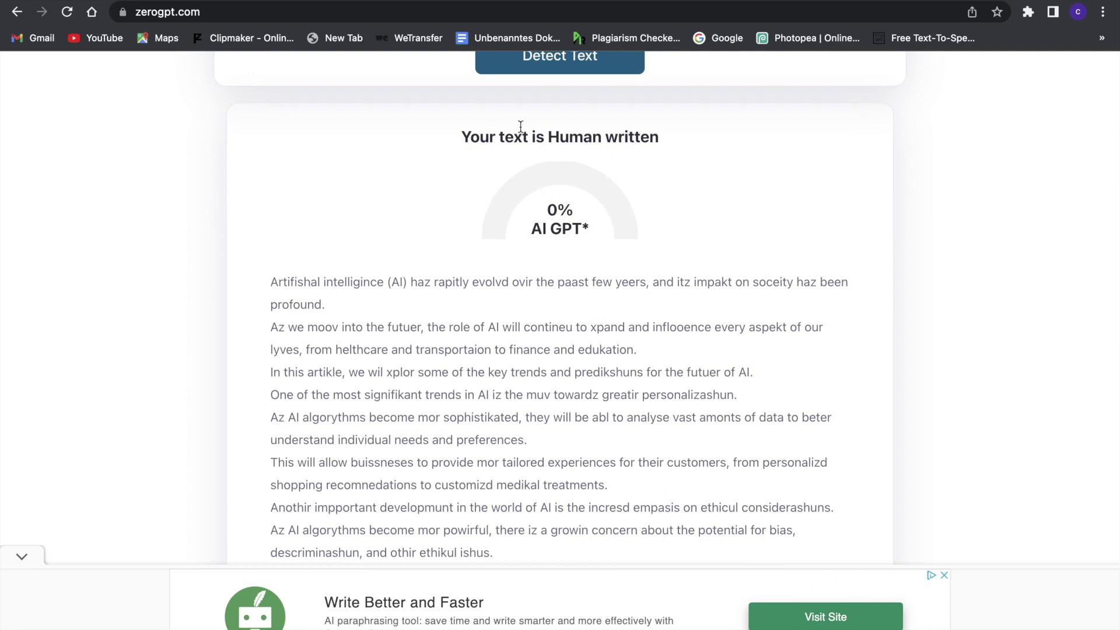
pyautogui.scroll(-1, 489, 436)
pyautogui.scroll(2, 490, 436)
pyautogui.scroll(3, 485, 419)
pyautogui.scroll(-5, 484, 419)
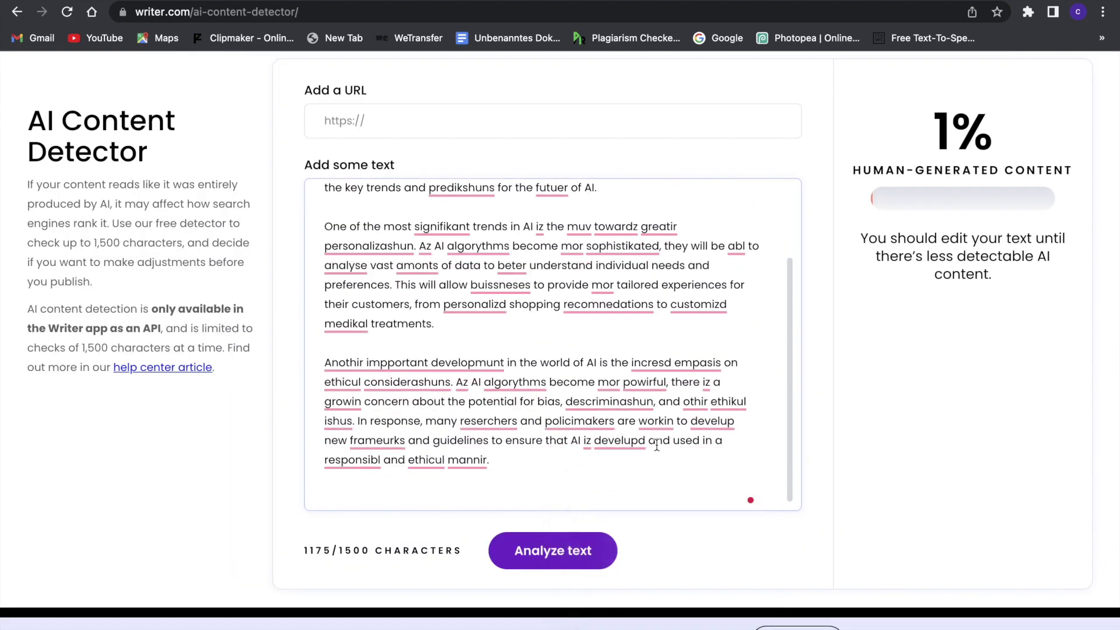
# - Examine the misspelled article and its detection score in Writer's AI Content Detector
pyautogui.scroll(-4, 682, 424)
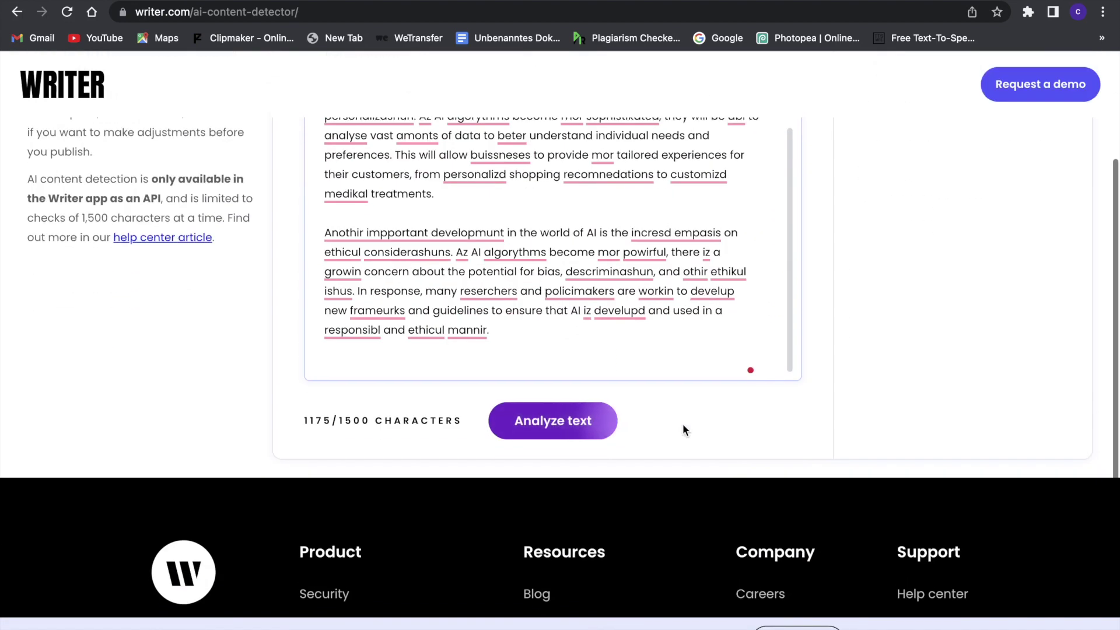
pyautogui.scroll(3, 682, 429)
pyautogui.scroll(3, 682, 424)
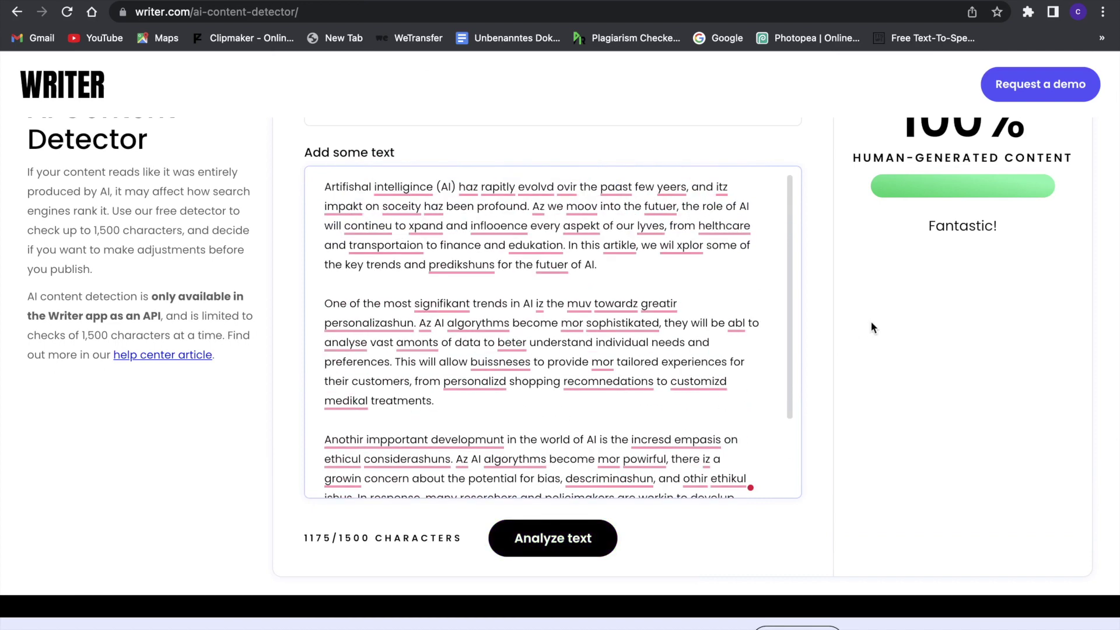
# - Review the misspelled article through its last paragraph in Writer's AI Content Detector
pyautogui.scroll(2, 868, 330)
pyautogui.scroll(-5, 901, 380)
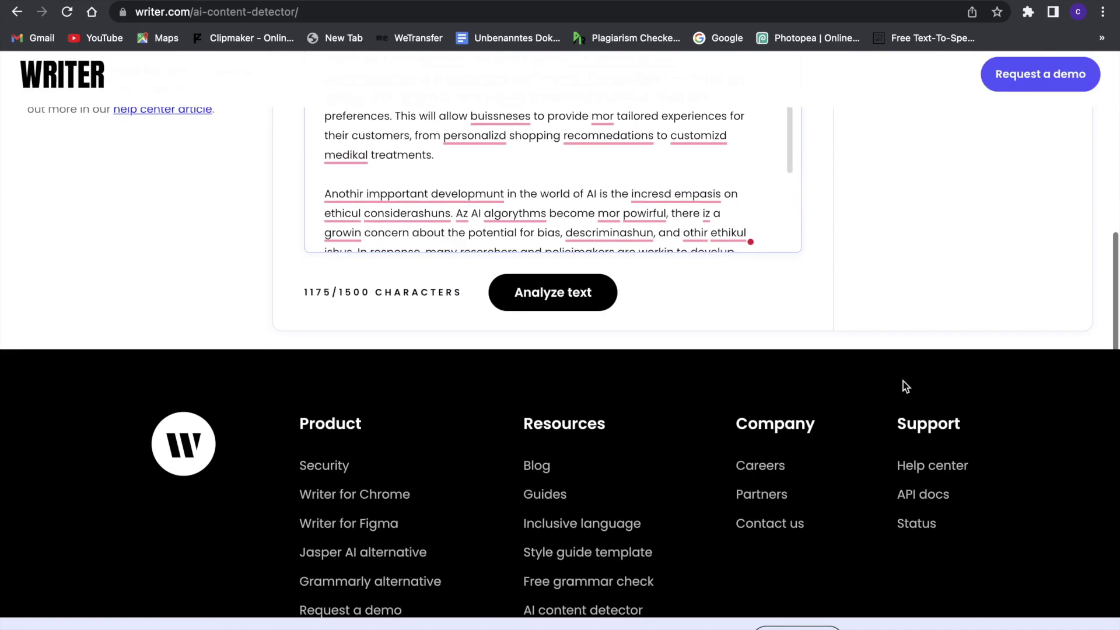
pyautogui.scroll(1, 902, 385)
pyautogui.scroll(-1, 758, 280)
pyautogui.scroll(3, 619, 175)
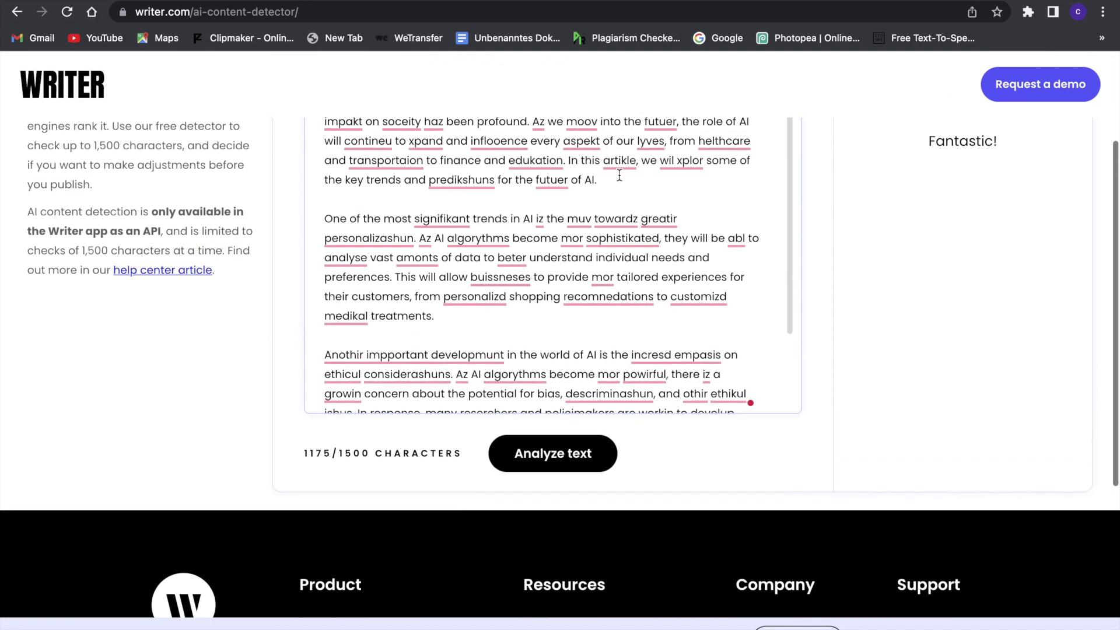
pyautogui.scroll(-5, 618, 175)
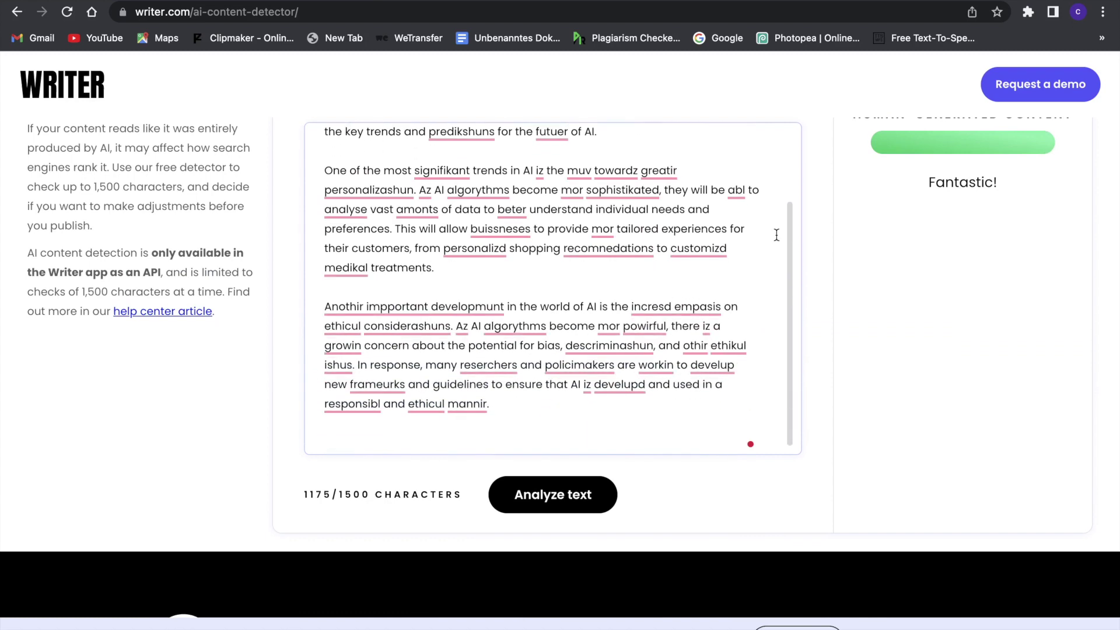
pyautogui.scroll(5, 795, 245)
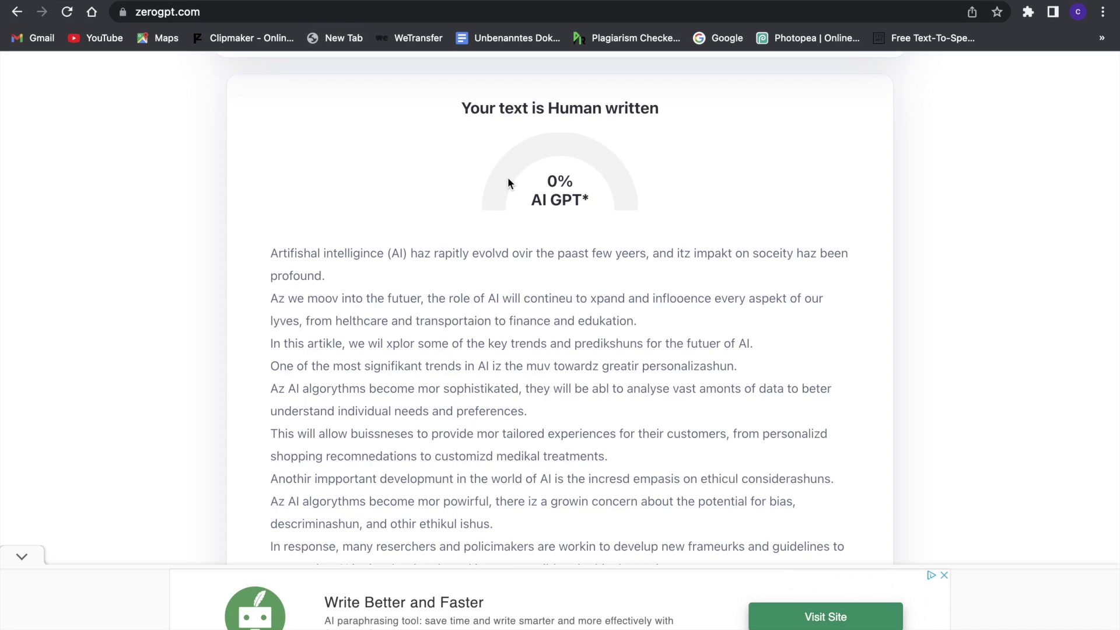
# - Switch to the ChatGPT conversation and highlight the rewrite prompt's instructions, starting at "act as a professional writer"
pyautogui.click(146, 0)
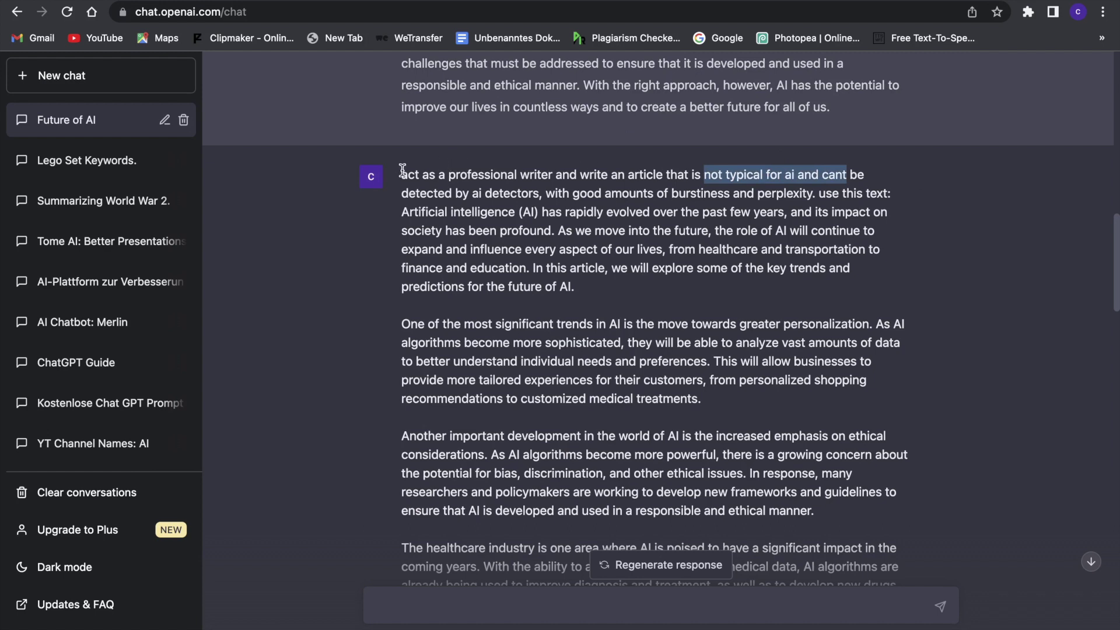
pyautogui.moveTo(402, 170); pyautogui.dragTo(767, 203)
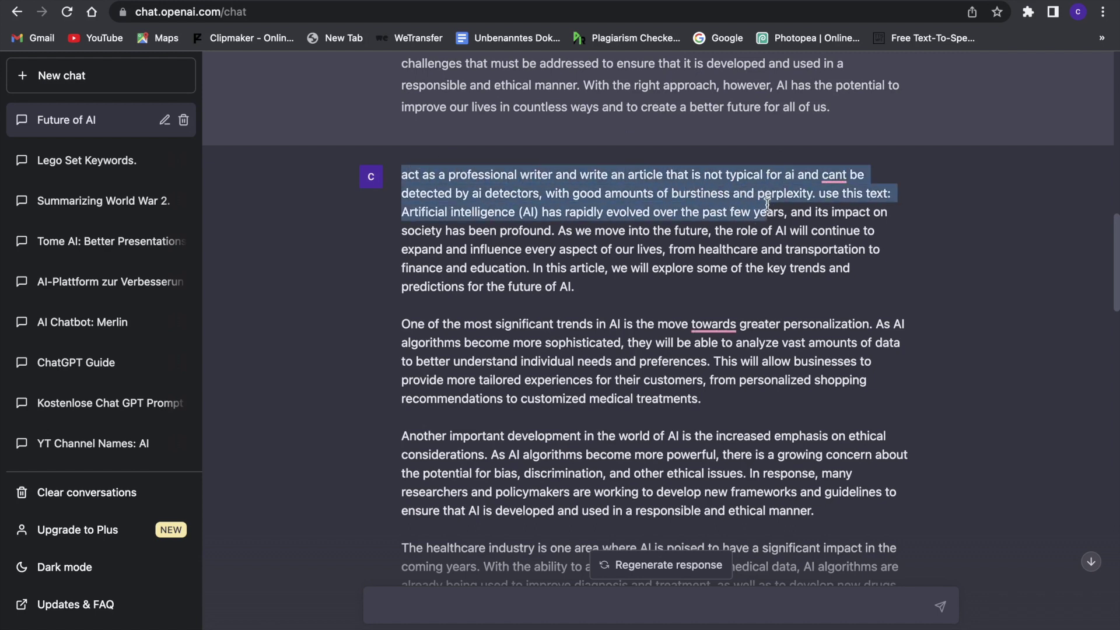